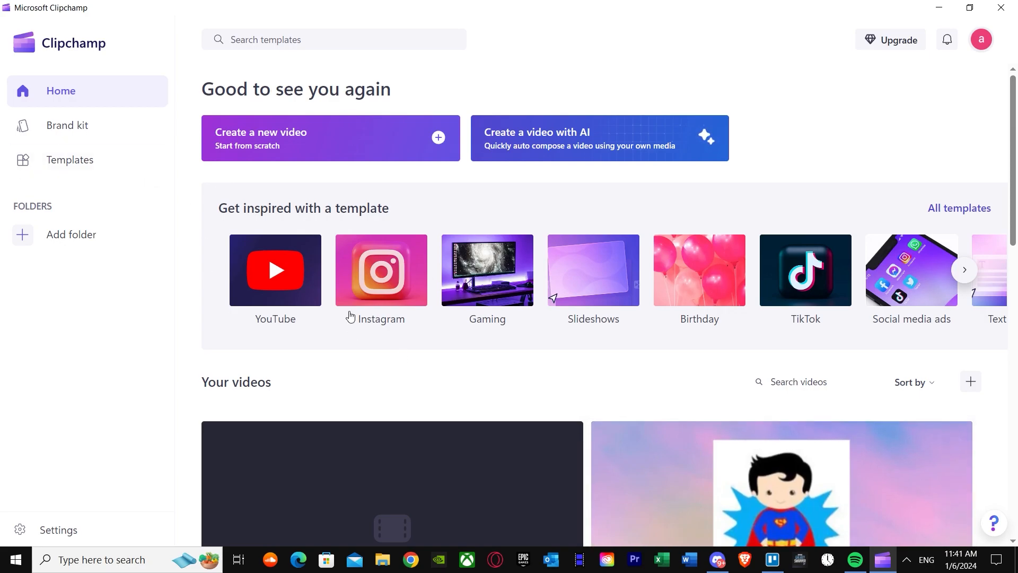
# Create a new video project from scratch in Clipchamp.
pyautogui.click(885, 565)
pyautogui.click(385, 136)
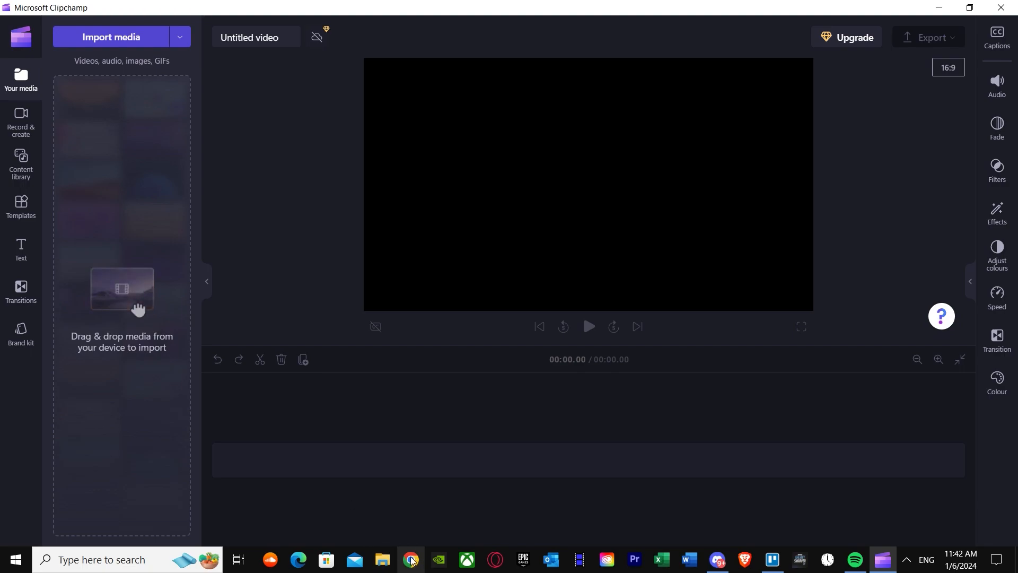
# Switch to Brave with the first profile and dismiss the welcome and new-feature dialogs in the web version of Clipchamp.
pyautogui.click(745, 560)
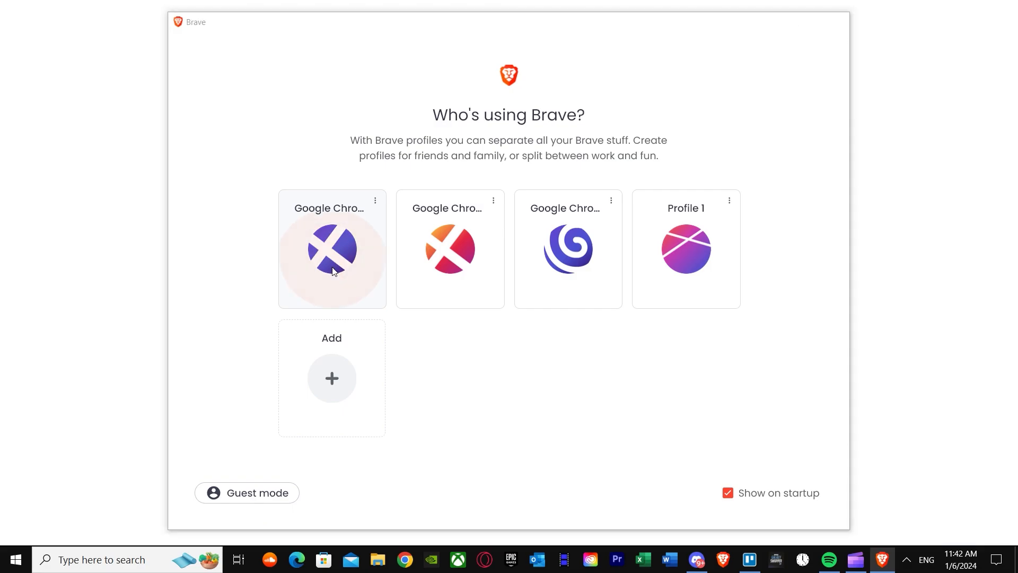
pyautogui.click(329, 241)
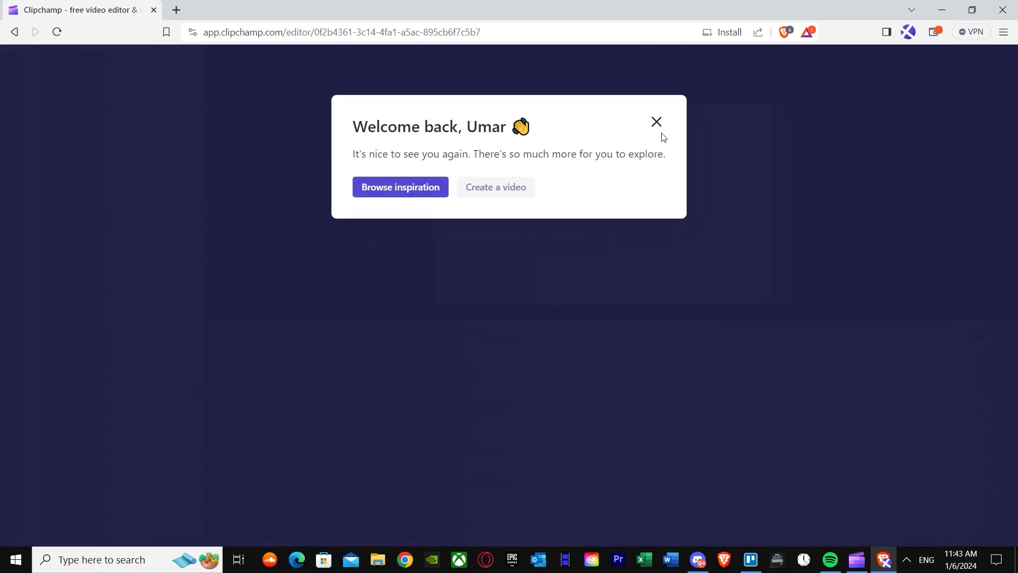
pyautogui.click(656, 123)
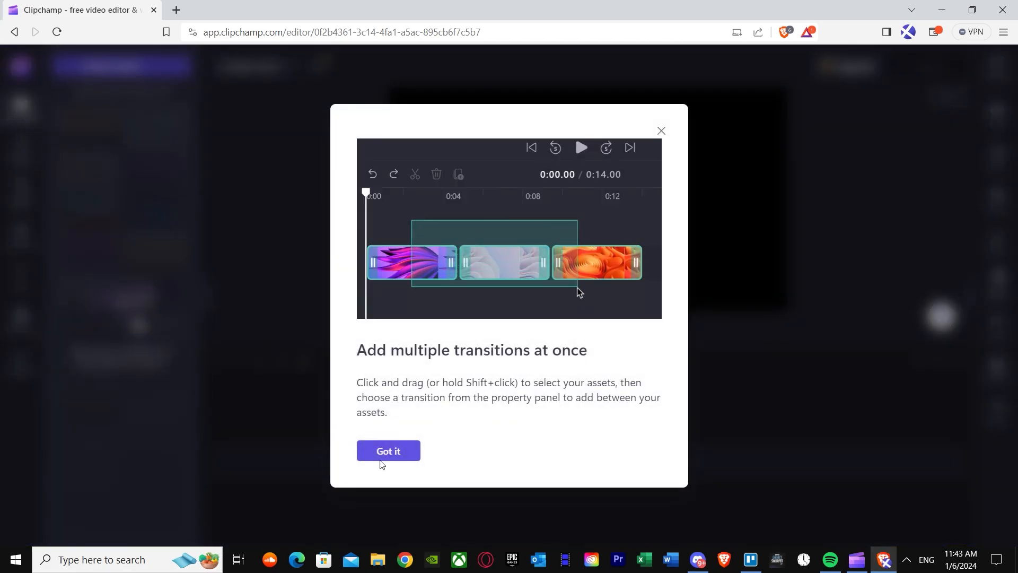
pyautogui.click(390, 452)
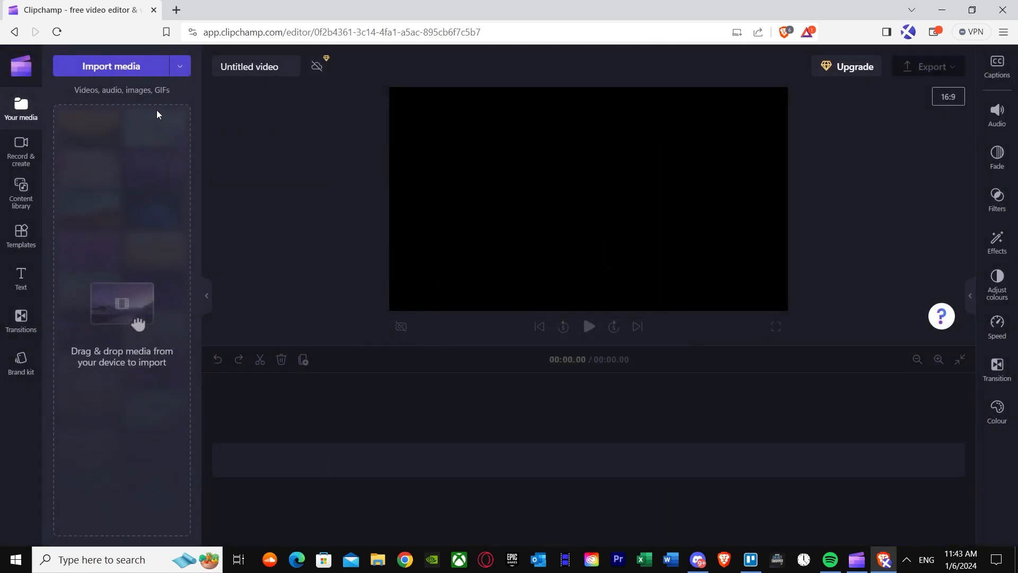
# Compare the web and desktop versions of the Clipchamp editor, and close the browser to return to the desktop version.
pyautogui.click(880, 564)
pyautogui.click(882, 562)
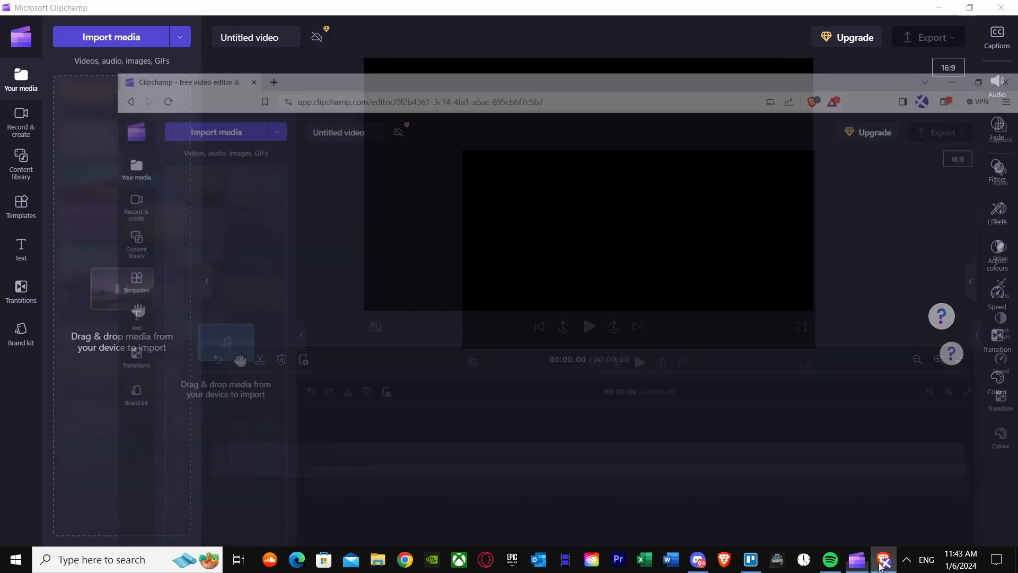
pyautogui.click(882, 562)
pyautogui.click(882, 563)
pyautogui.click(882, 564)
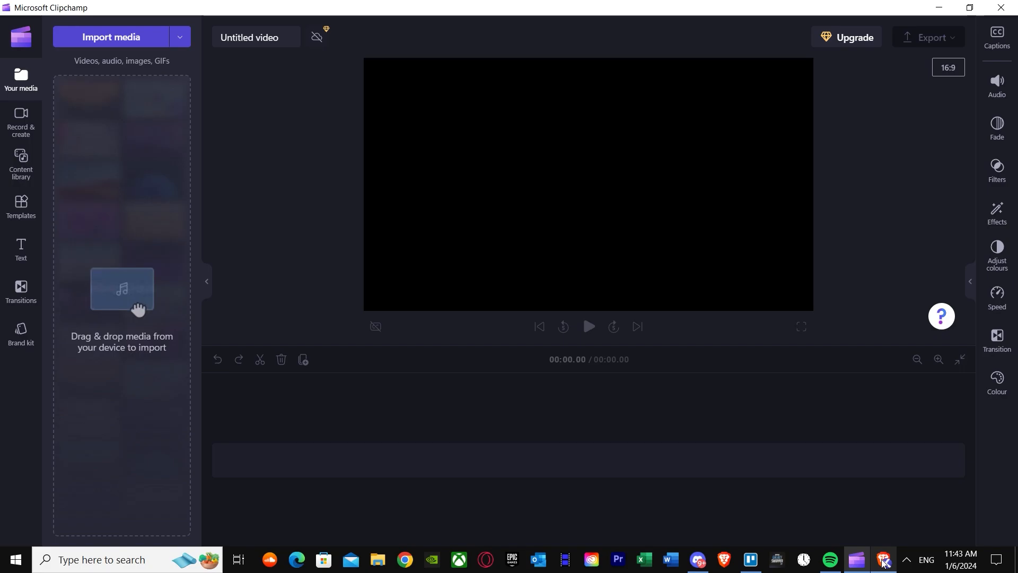
pyautogui.click(883, 562)
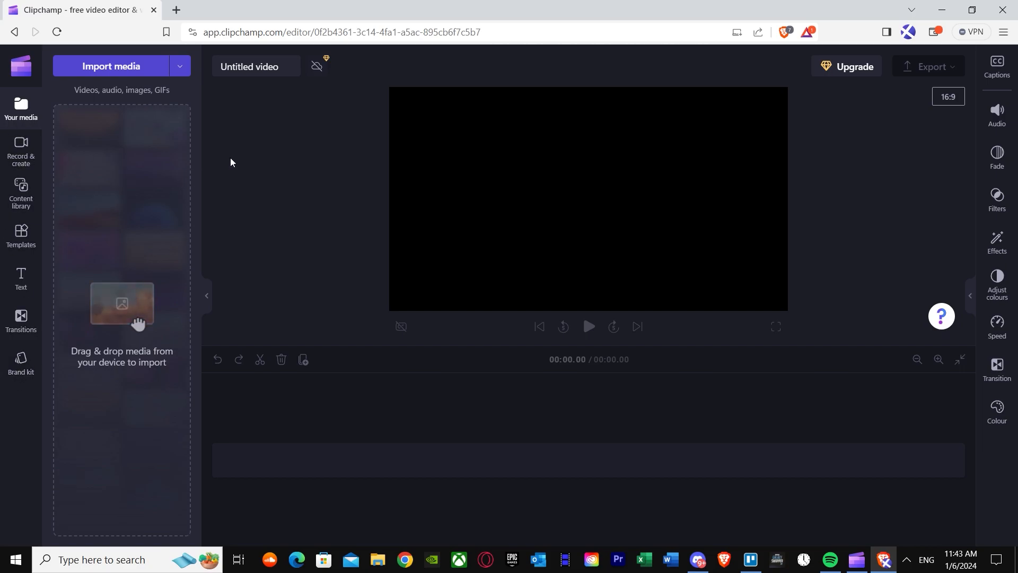
pyautogui.click(1003, 10)
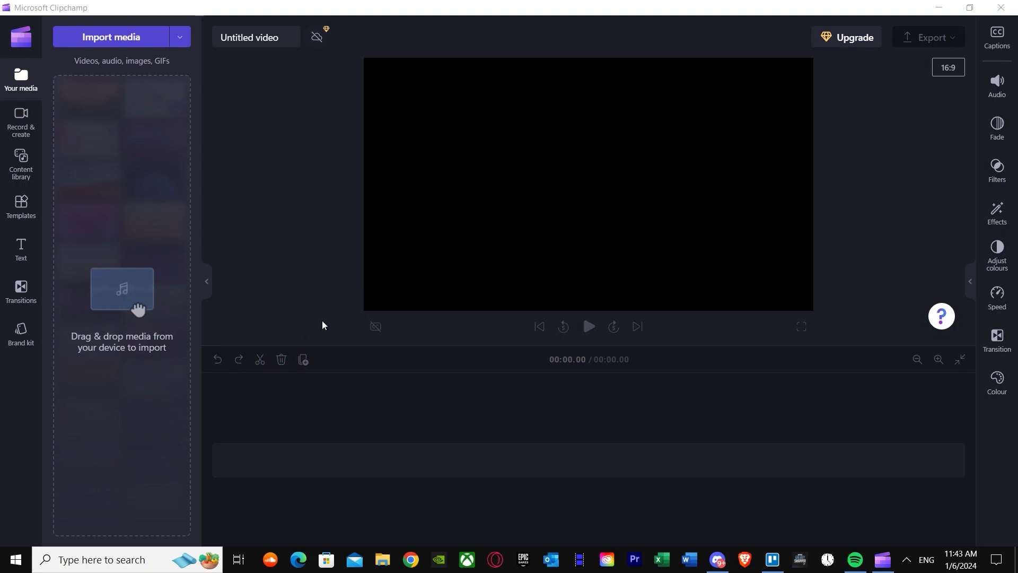
# Rename the untitled video project as trim.
pyautogui.click(290, 37)
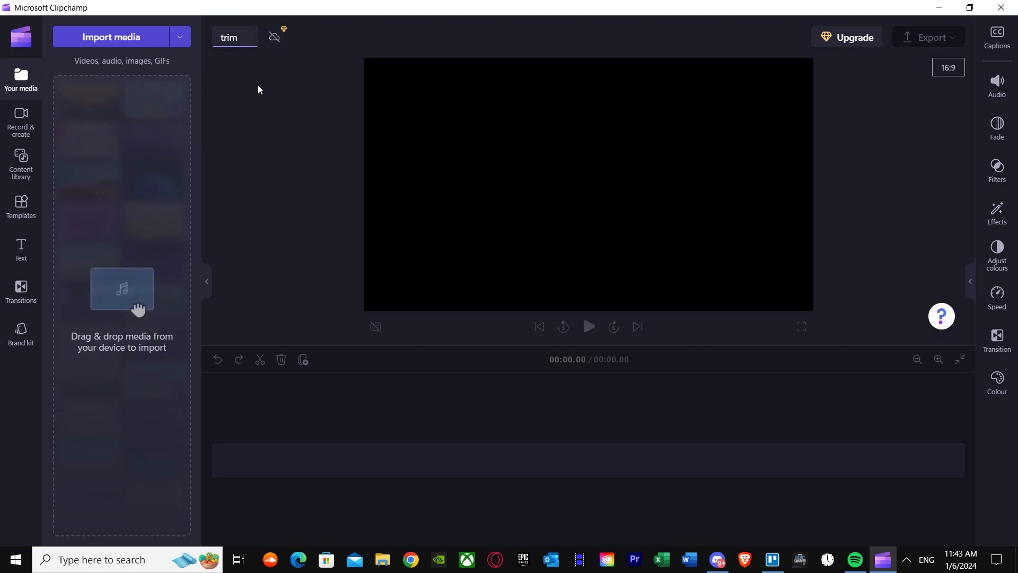
pyautogui.click(382, 560)
pyautogui.scroll(-3, 228, 395)
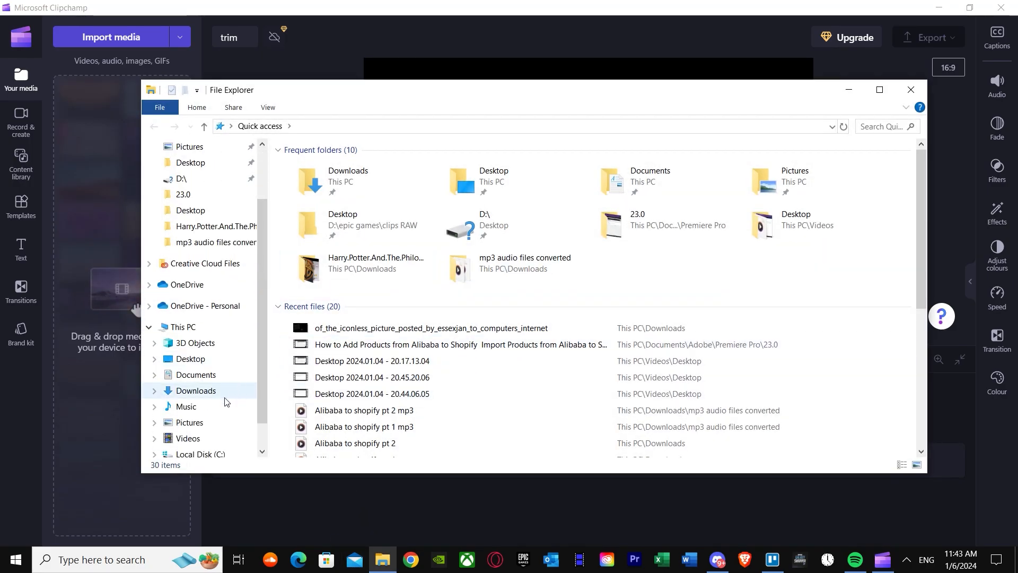
pyautogui.click(207, 443)
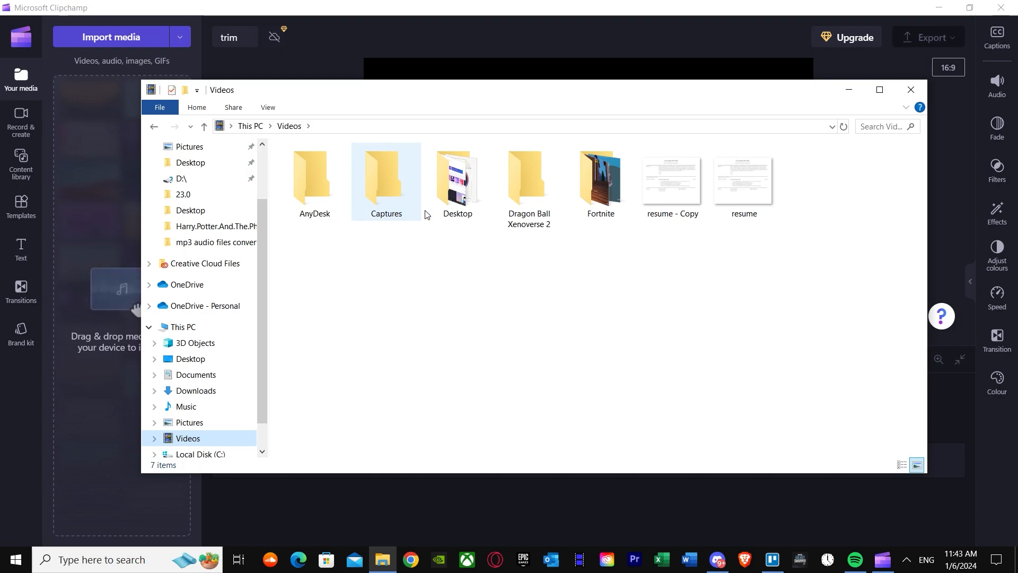
pyautogui.doubleClick(589, 191)
pyautogui.moveTo(588, 176); pyautogui.dragTo(690, 257)
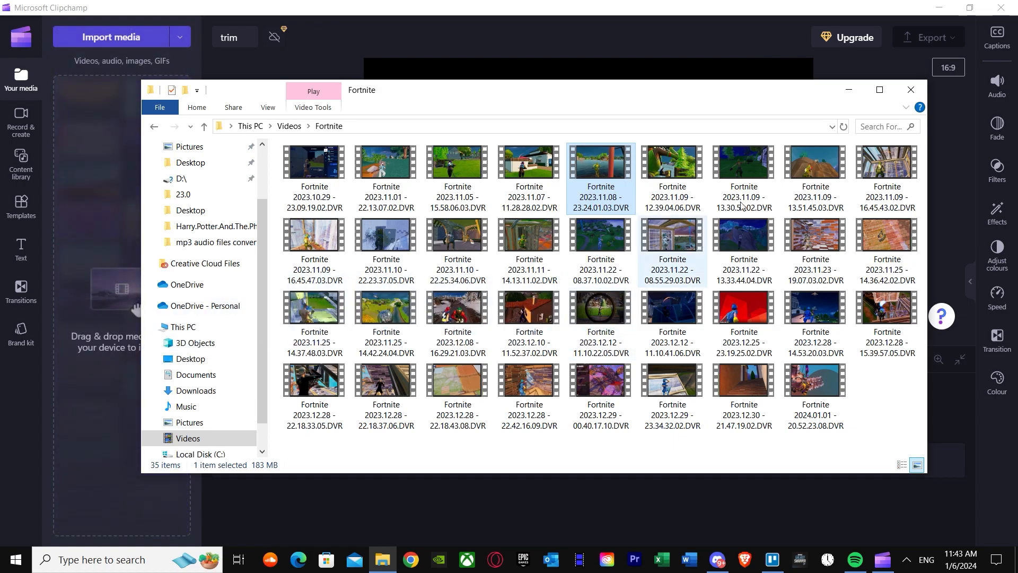
pyautogui.click(910, 89)
# Add the clip Fortnite 2023.11.22 - 08.55.29.03.DVR from the Videos > Fortnite folder in File Explorer to the project's media.
pyautogui.click(136, 41)
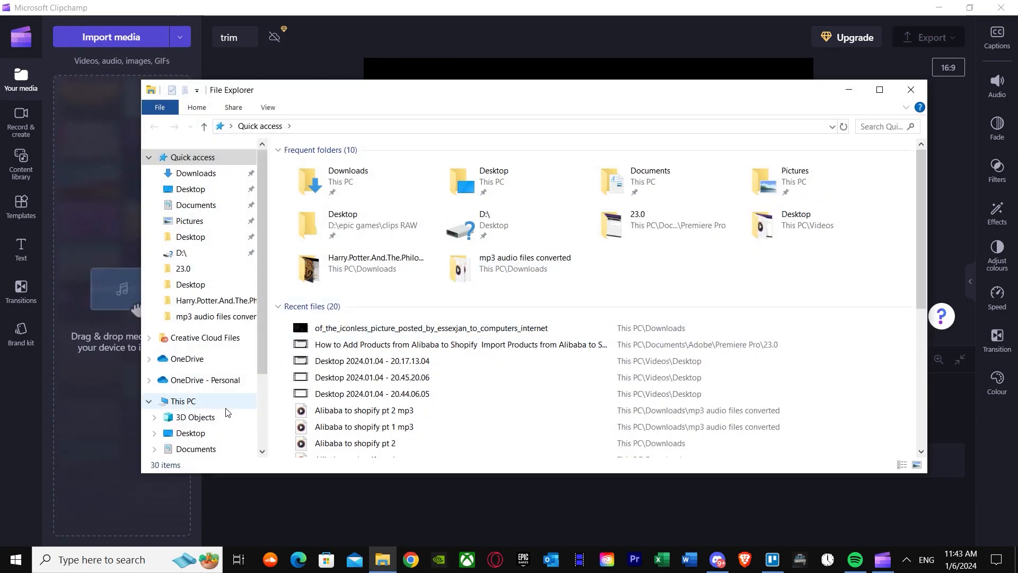
pyautogui.scroll(-2, 225, 412)
pyautogui.click(212, 406)
pyautogui.doubleClick(601, 181)
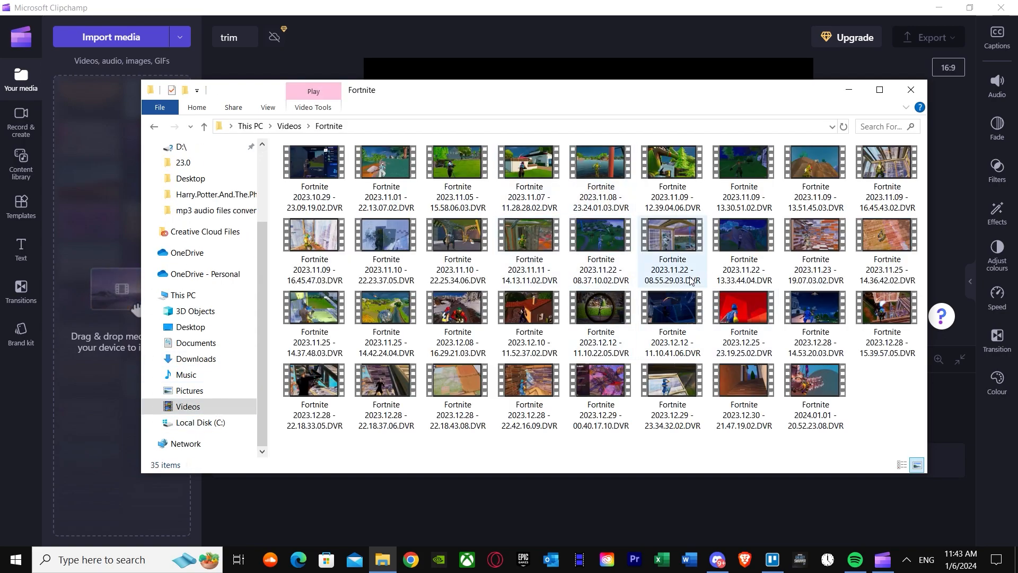
pyautogui.moveTo(670, 237); pyautogui.dragTo(92, 476)
pyautogui.click(910, 89)
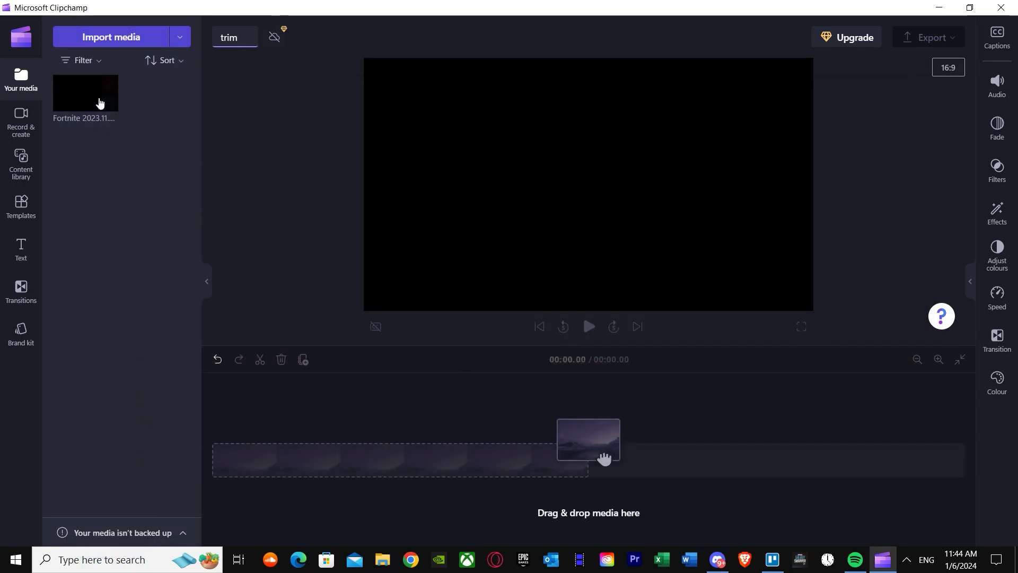
# Import the clip Fortnite 2024.01.01 - 20.52.23.08.DVR from the Videos > Fortnite folder into the project's media.
pyautogui.click(123, 41)
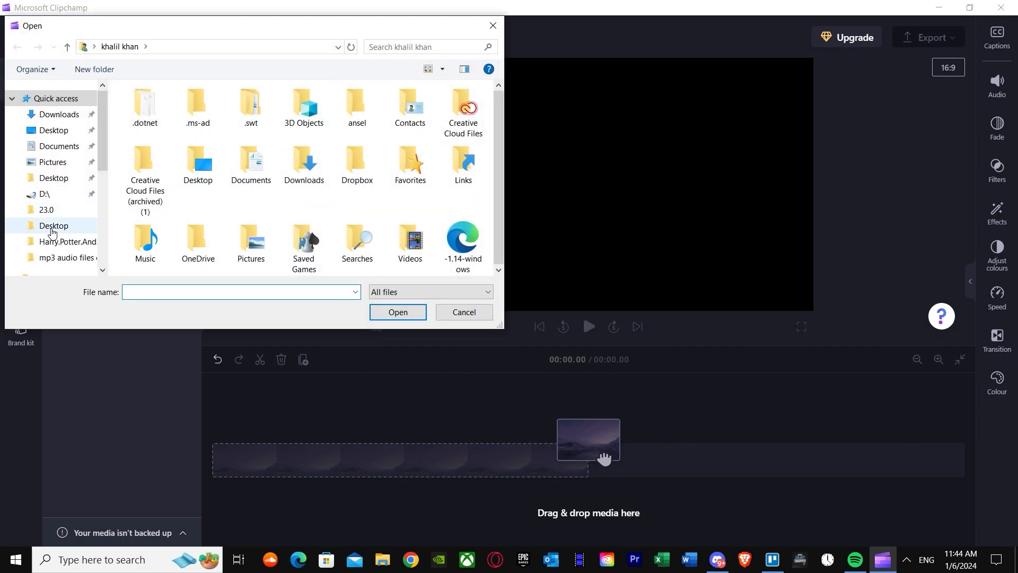
pyautogui.scroll(-4, 72, 166)
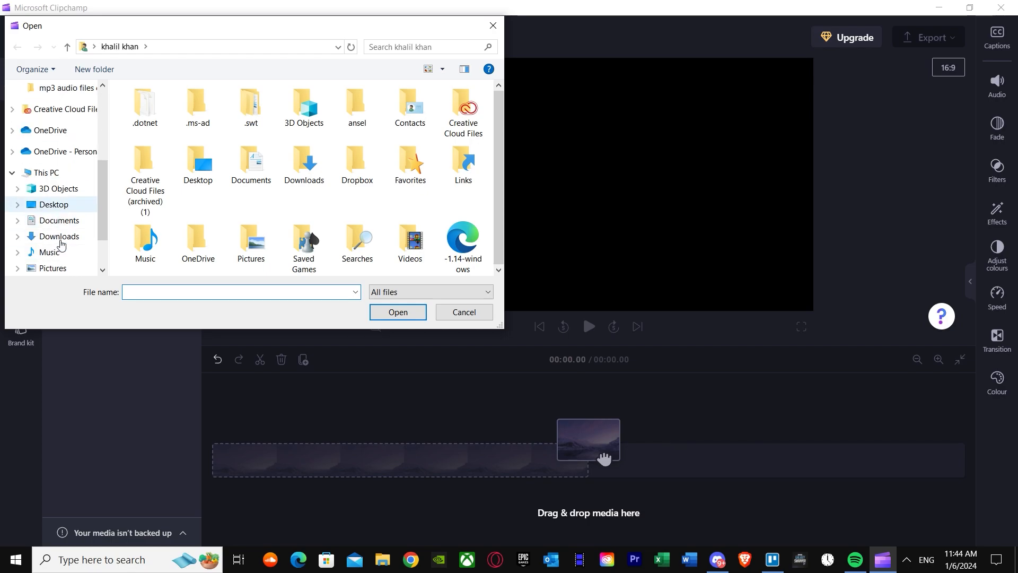
pyautogui.scroll(-2, 49, 237)
pyautogui.click(51, 246)
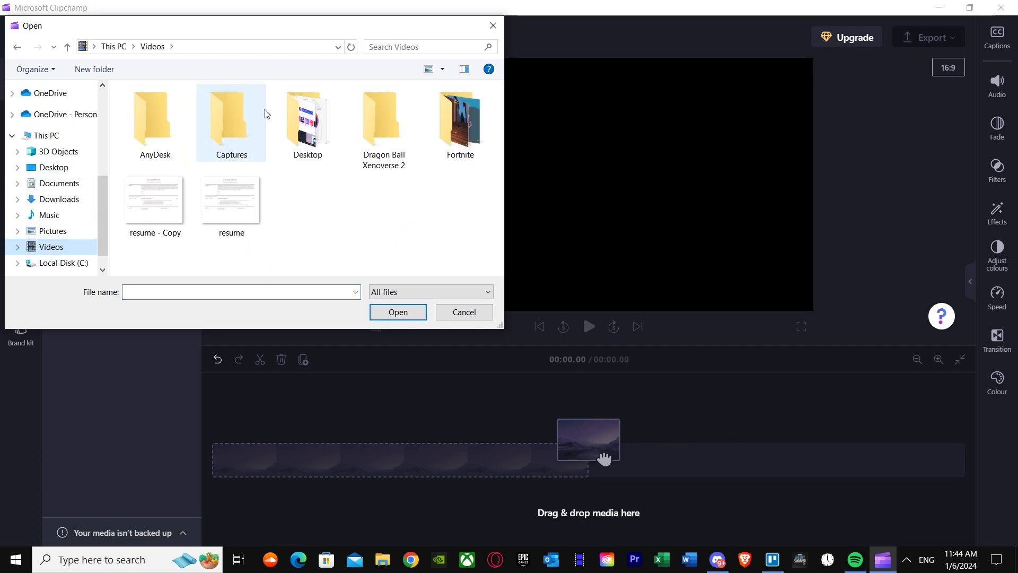
pyautogui.doubleClick(449, 139)
pyautogui.scroll(-5, 327, 218)
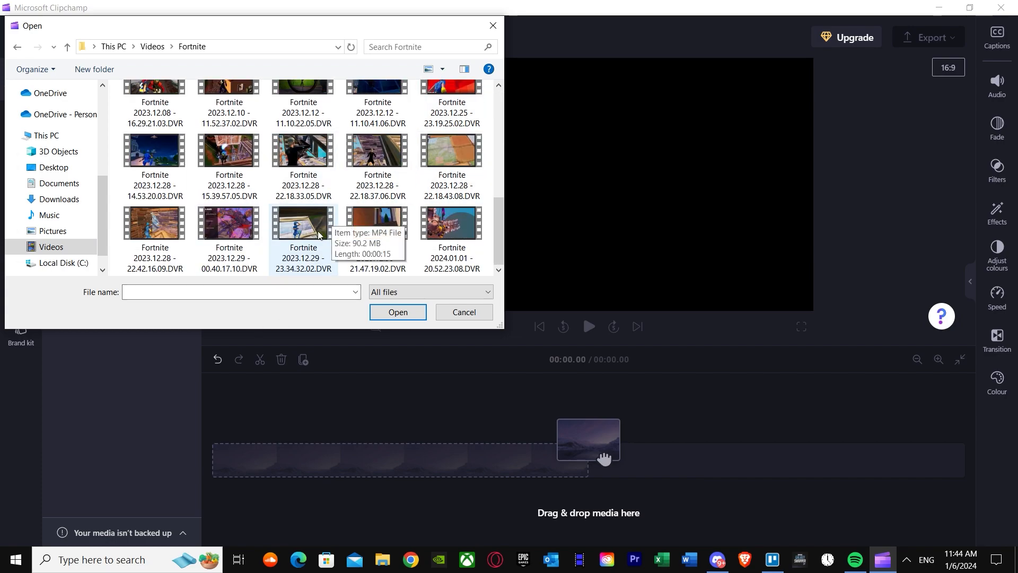
pyautogui.doubleClick(450, 213)
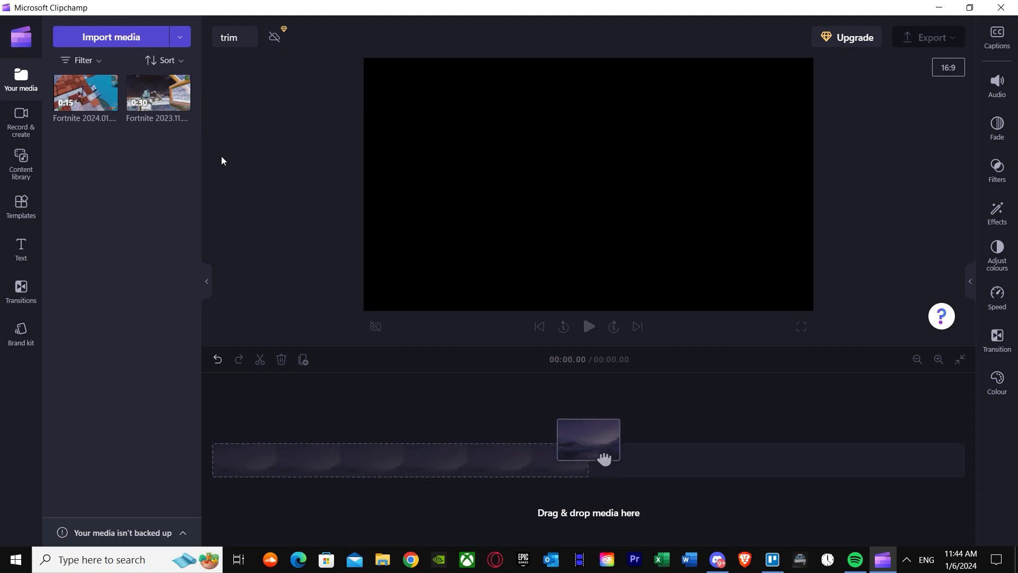
# Preview the Fortnite 2023.11.22 clip in the media library and add it to the timeline.
pyautogui.moveTo(163, 102)
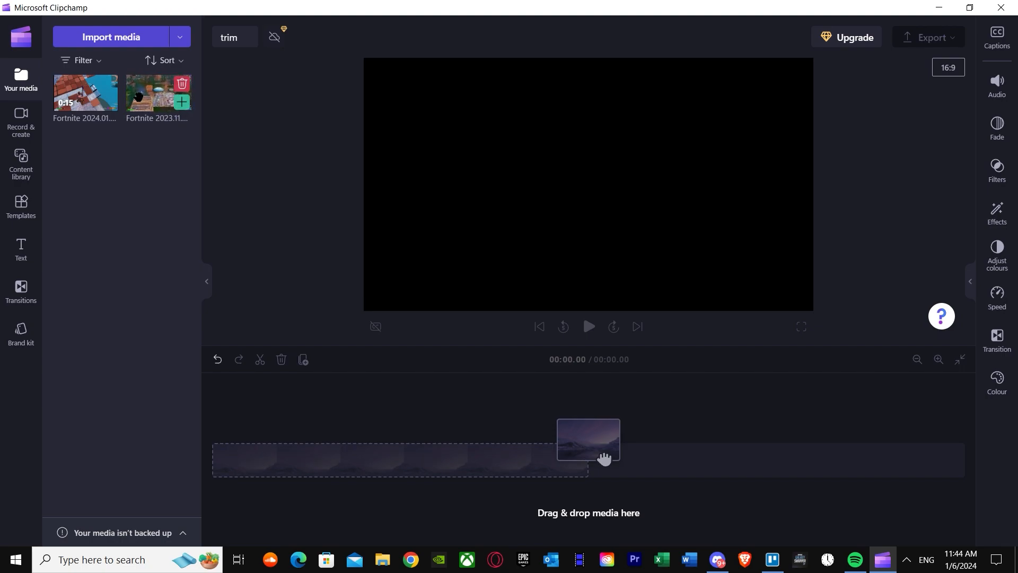
pyautogui.moveTo(139, 97)
pyautogui.mouseDown()
pyautogui.moveTo(194, 147)
pyautogui.moveTo(403, 468)
pyautogui.moveTo(388, 466)
pyautogui.moveTo(140, 138)
pyautogui.moveTo(138, 97)
pyautogui.mouseUp()
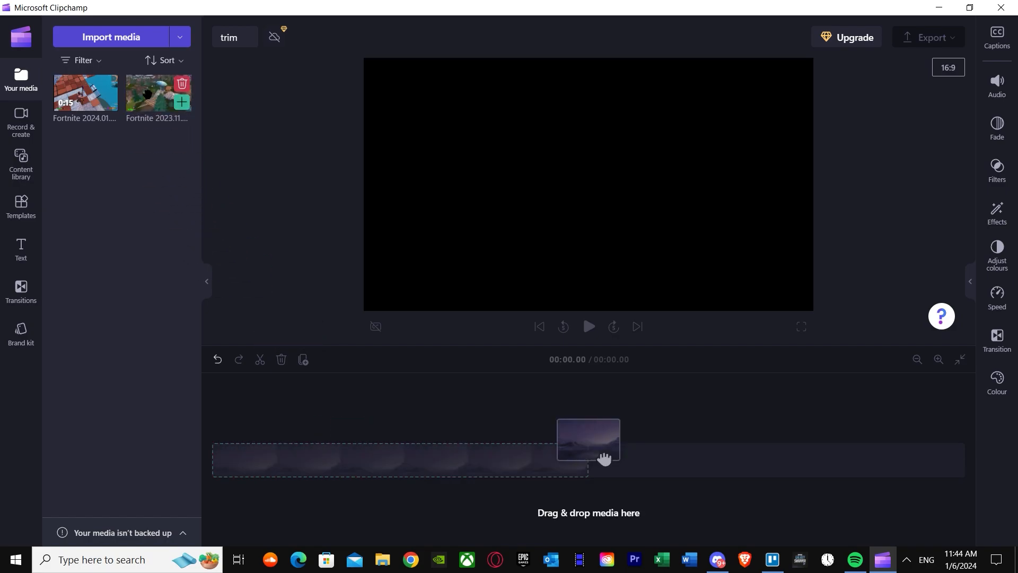
pyautogui.click(181, 102)
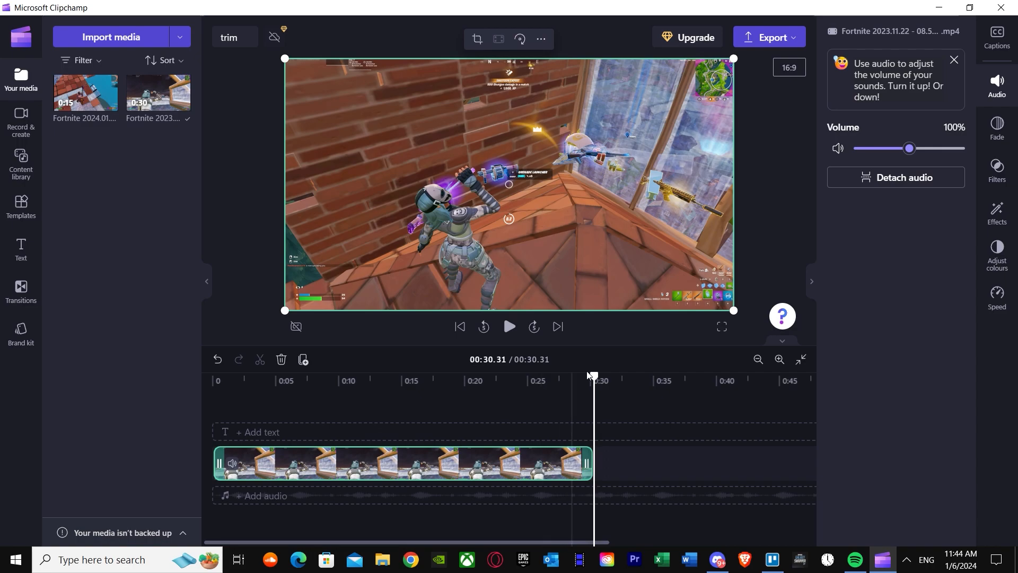
# Mute the timeline clip's audio and play a few seconds of it from near the start.
pyautogui.moveTo(594, 374); pyautogui.dragTo(218, 374)
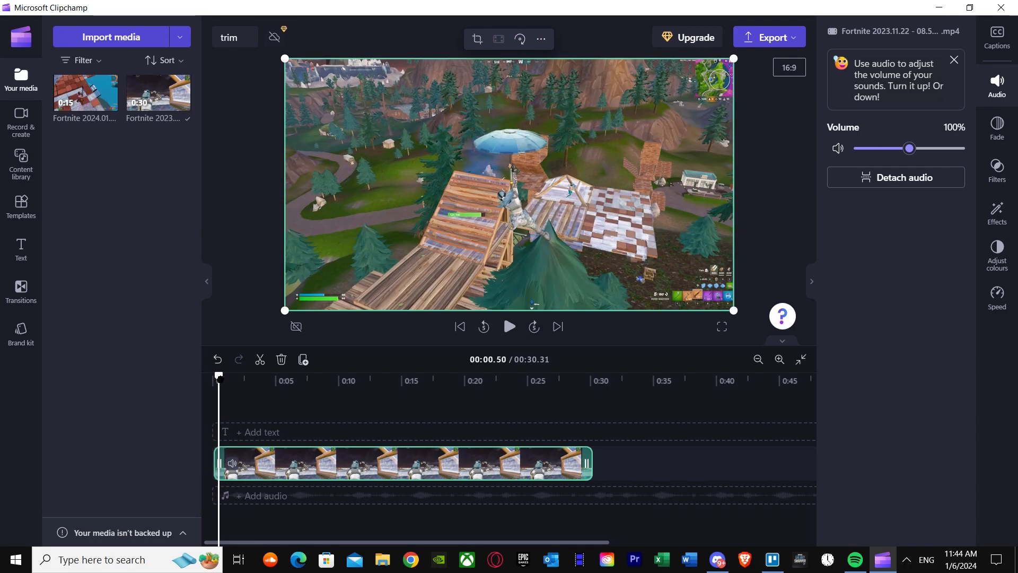
pyautogui.click(232, 463)
pyautogui.click(509, 326)
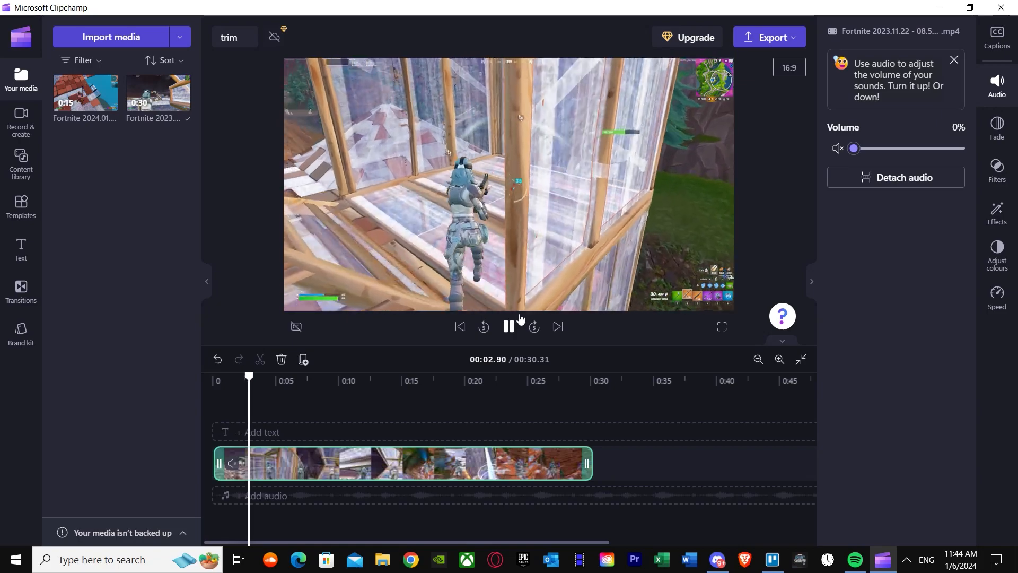
pyautogui.click(408, 301)
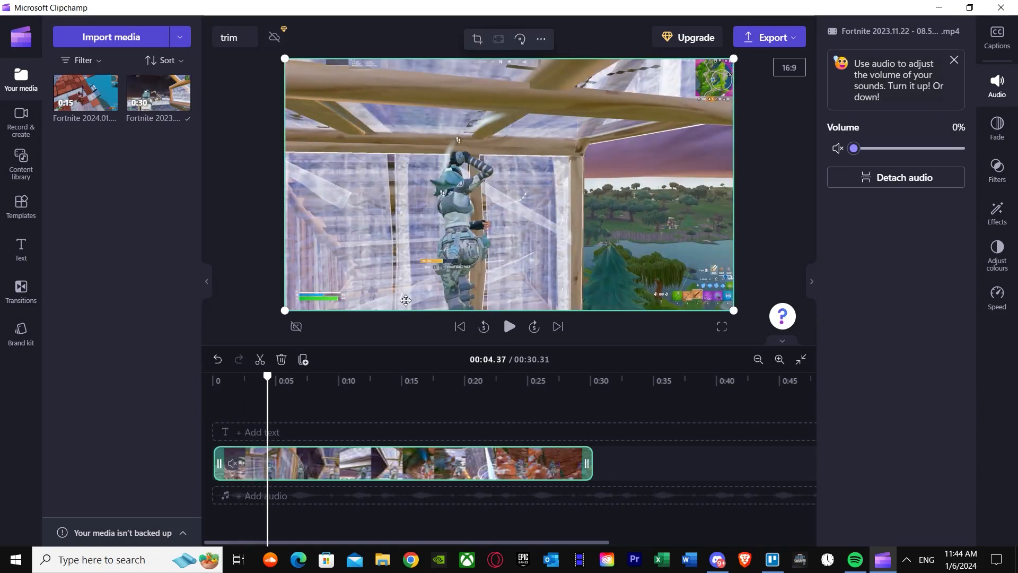
# Split the timeline clip at 00:06.14.
pyautogui.moveTo(268, 378); pyautogui.dragTo(290, 378)
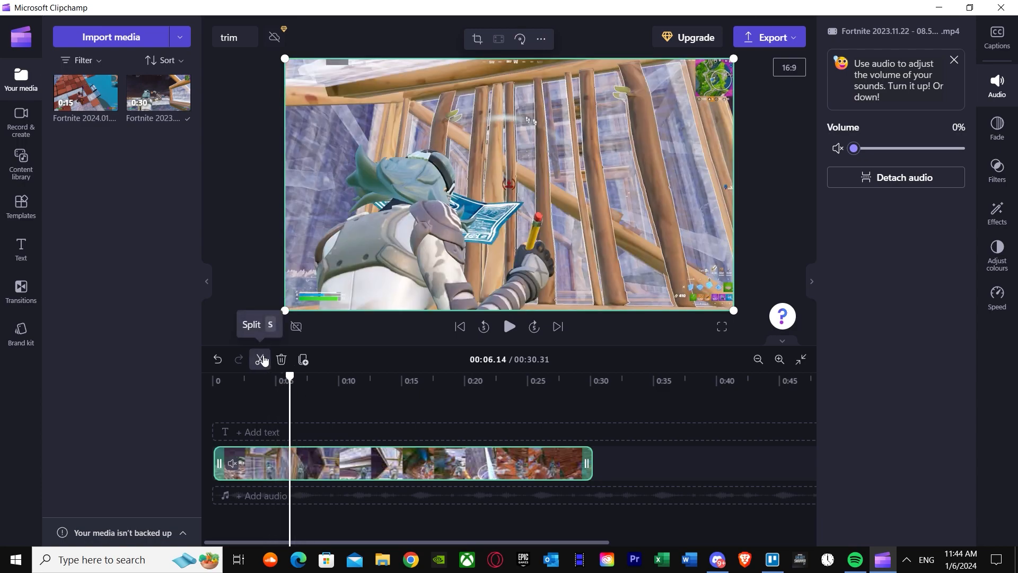
pyautogui.press('s')
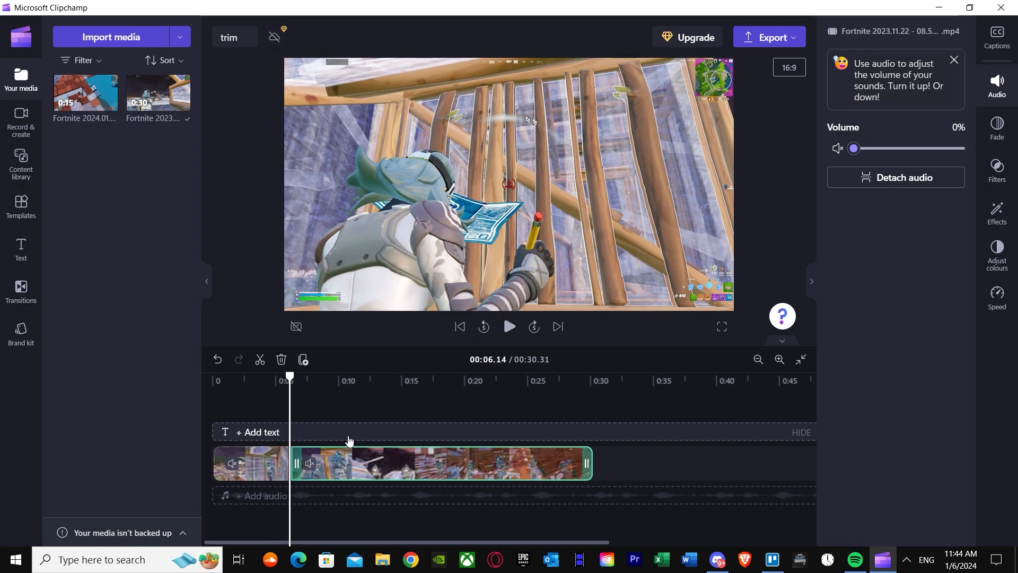
# Trim the start of the second segment slightly, and extend it back to include all the footage before the split.
pyautogui.moveTo(292, 463); pyautogui.dragTo(305, 457)
pyautogui.moveTo(290, 377)
pyautogui.mouseDown()
pyautogui.moveTo(300, 380)
pyautogui.moveTo(285, 372)
pyautogui.mouseUp()
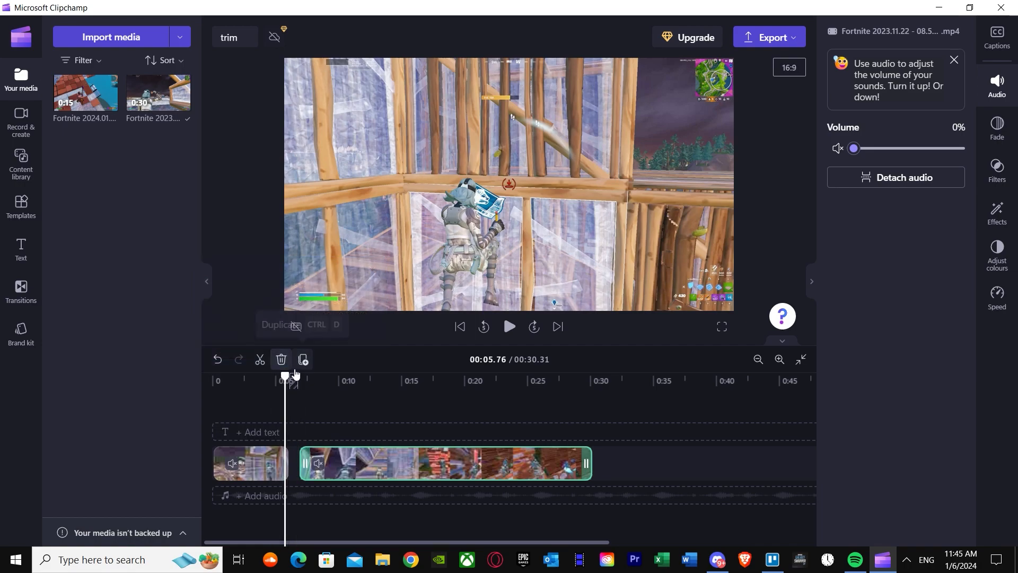
pyautogui.click(281, 377)
pyautogui.moveTo(280, 375); pyautogui.dragTo(271, 375)
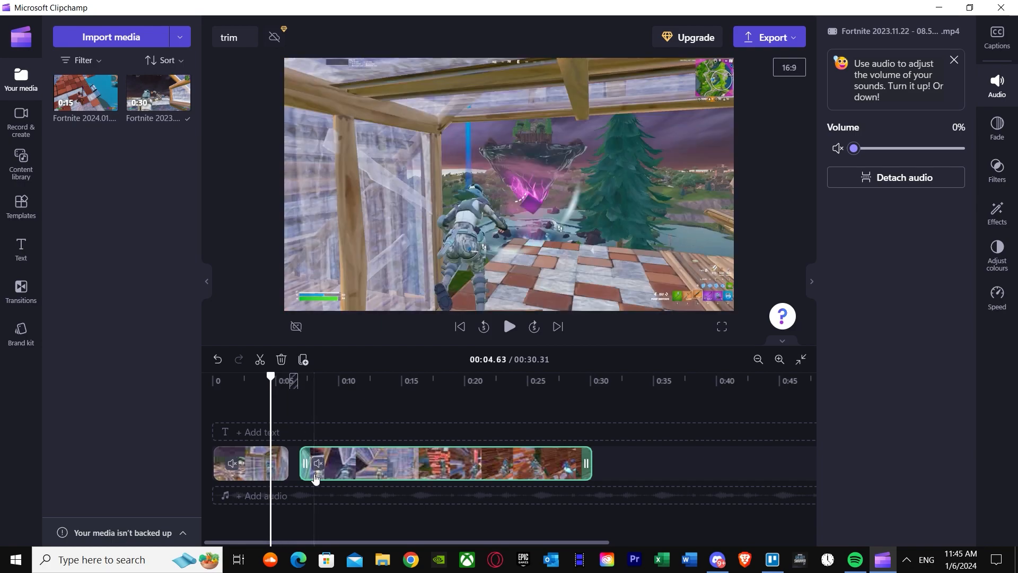
pyautogui.moveTo(304, 462); pyautogui.dragTo(286, 456)
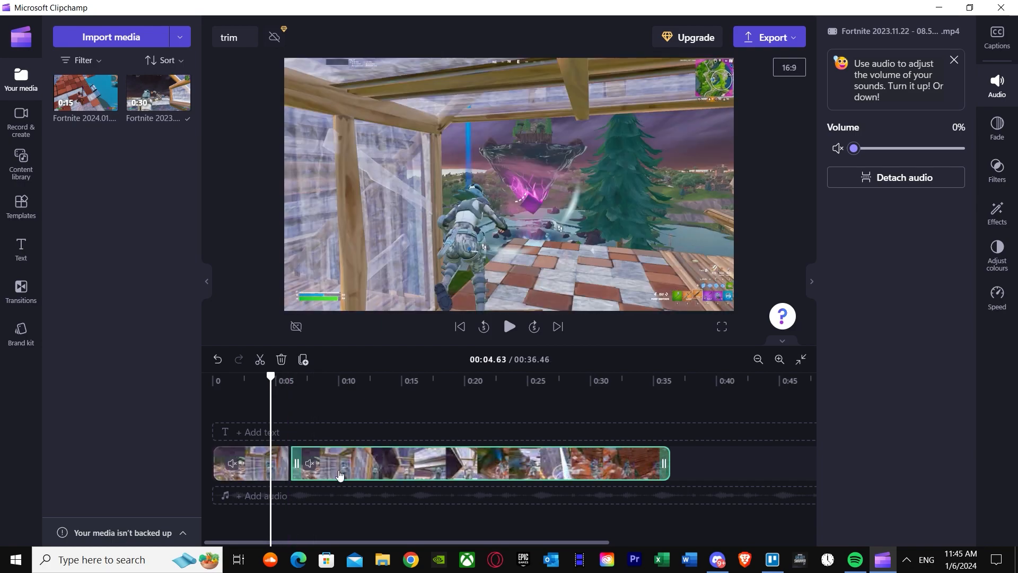
# Play the timeline from the playhead for several seconds and split the second segment at 00:14.19.
pyautogui.click(508, 327)
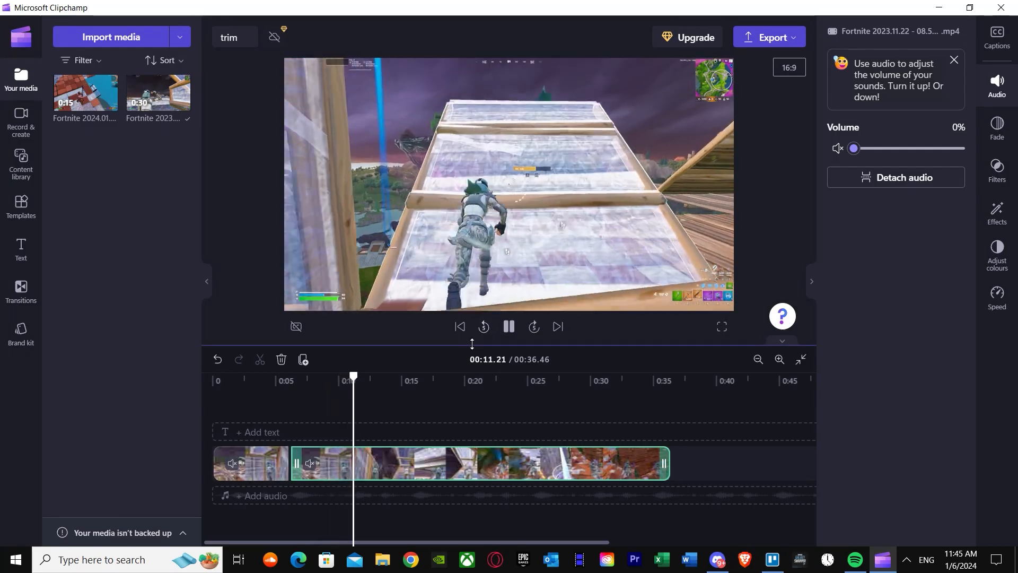
pyautogui.click(496, 328)
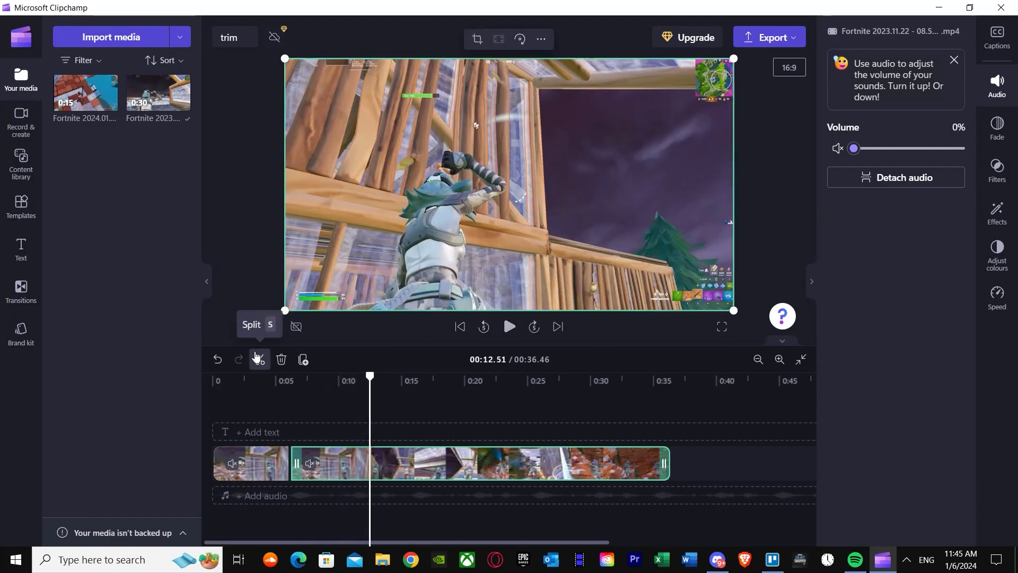
pyautogui.moveTo(370, 375); pyautogui.dragTo(391, 375)
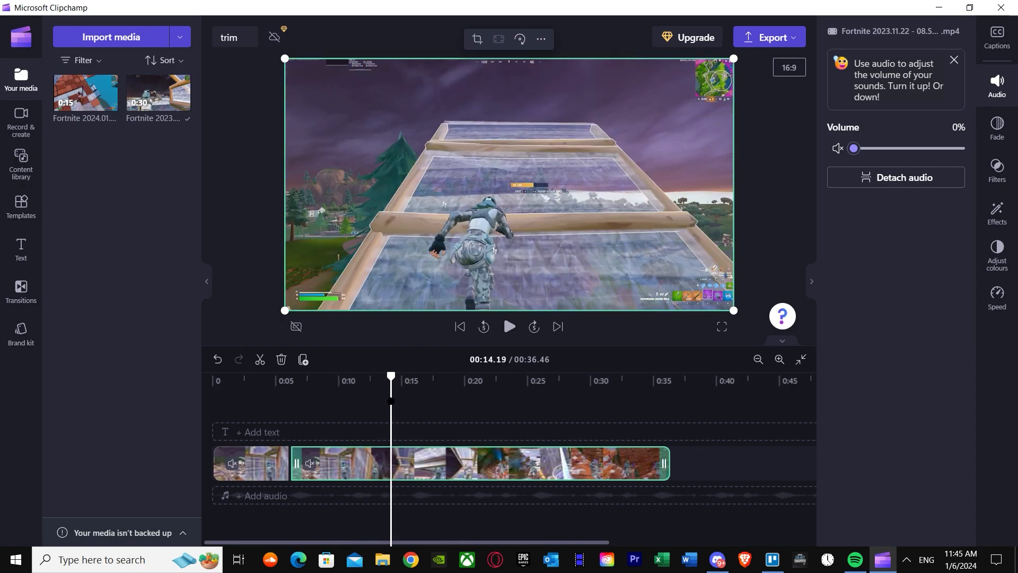
pyautogui.click(260, 360)
# Trim the start of the last segment to 00:19.53 and insert the Fortnite 2024.01.01 clip into the gap.
pyautogui.moveTo(399, 463); pyautogui.dragTo(467, 471)
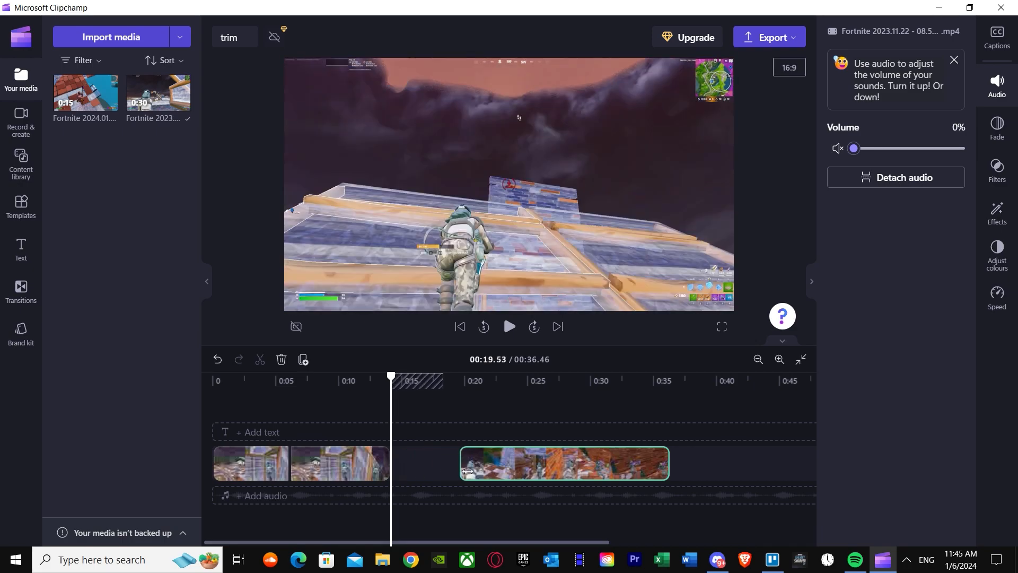
pyautogui.moveTo(94, 103); pyautogui.dragTo(443, 474)
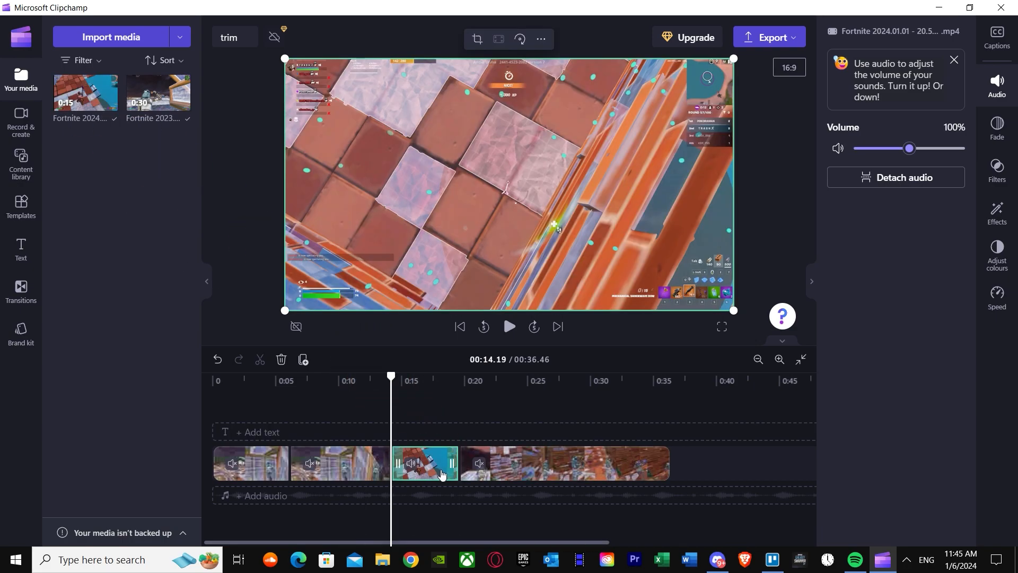
# Mute the inserted Fortnite 2024.01.01 clip and play the timeline through it into the following segment.
pyautogui.click(509, 328)
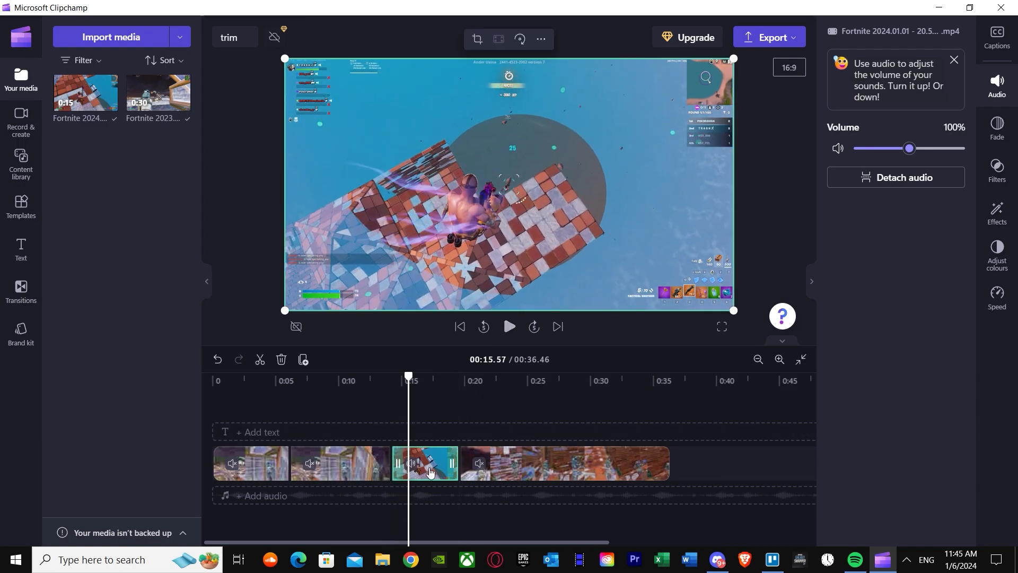
pyautogui.click(411, 463)
pyautogui.click(507, 326)
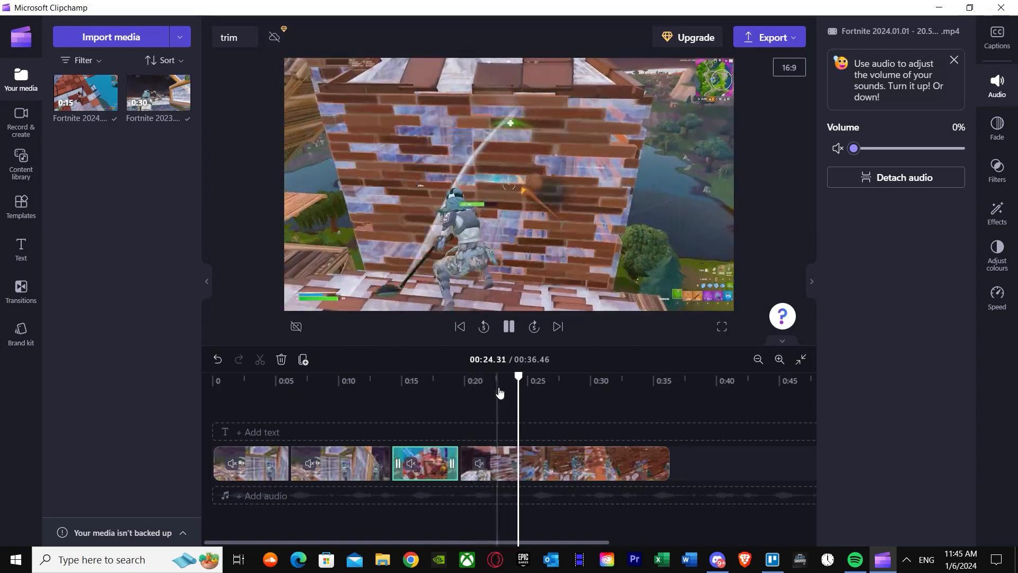
pyautogui.press('space')
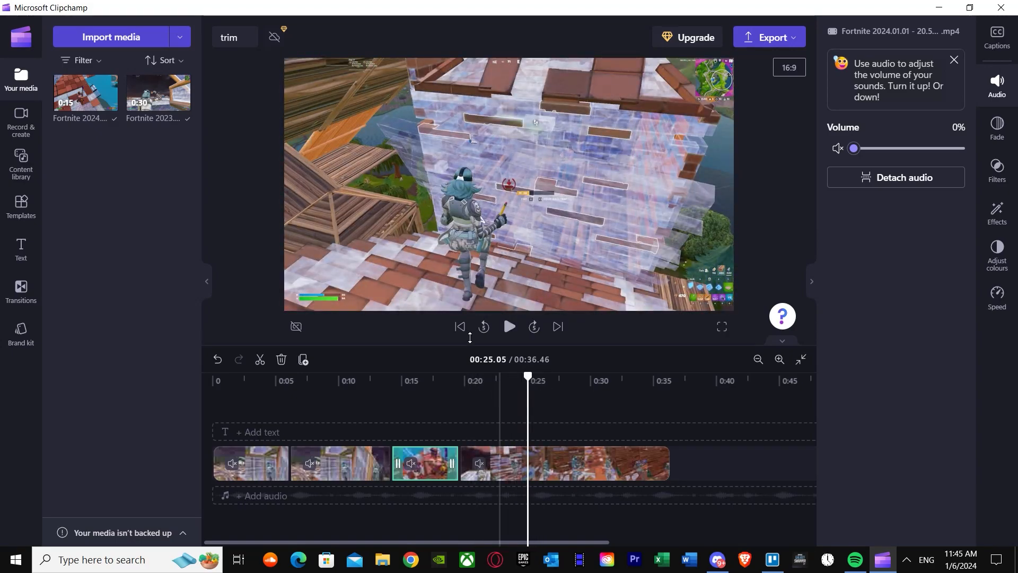
# Split the last segment at 00:25.05 and move the part after the split about 3 seconds later, leaving a gap.
pyautogui.click(260, 359)
pyautogui.click(530, 463)
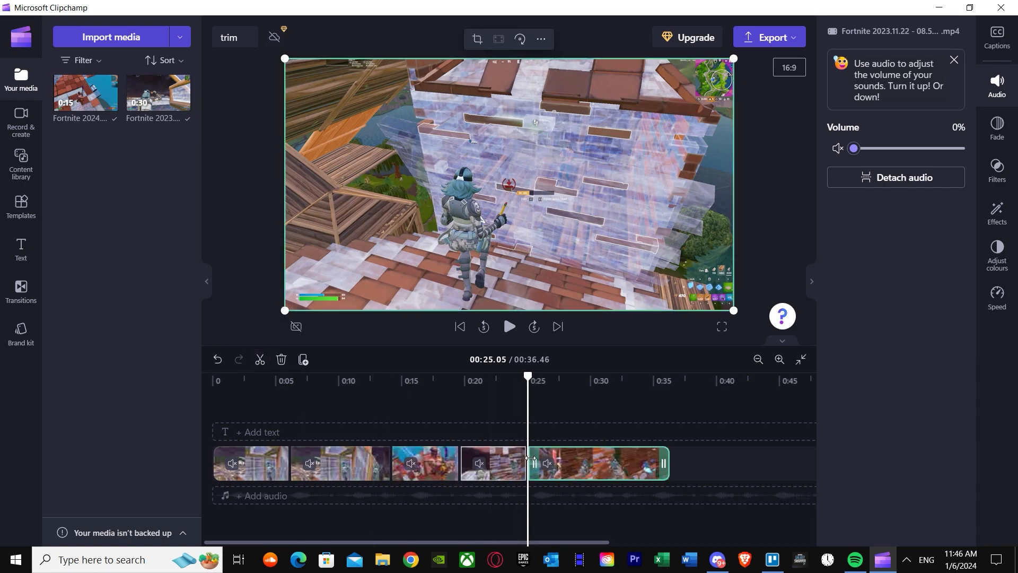
pyautogui.moveTo(581, 475); pyautogui.dragTo(624, 463)
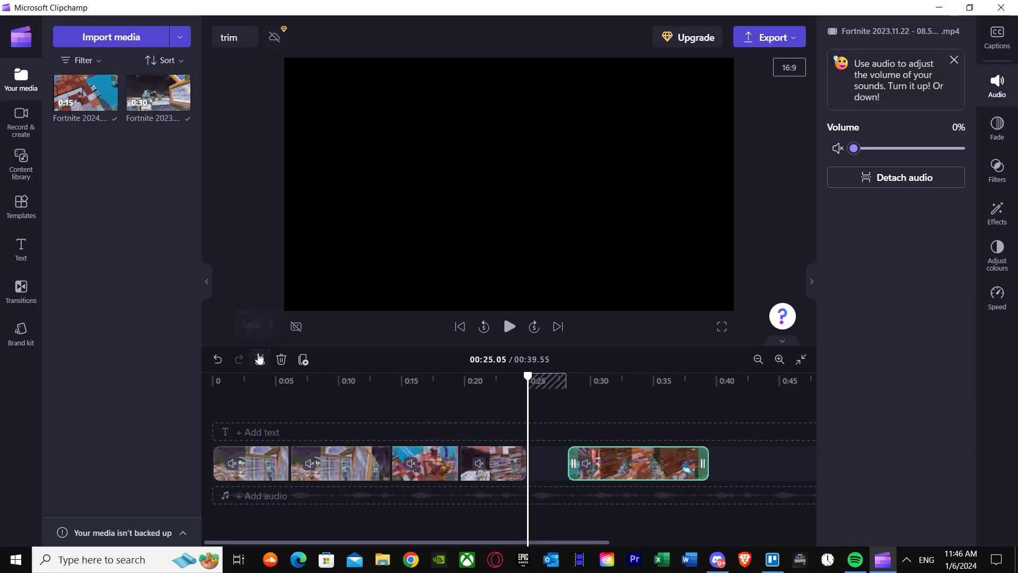
pyautogui.click(534, 444)
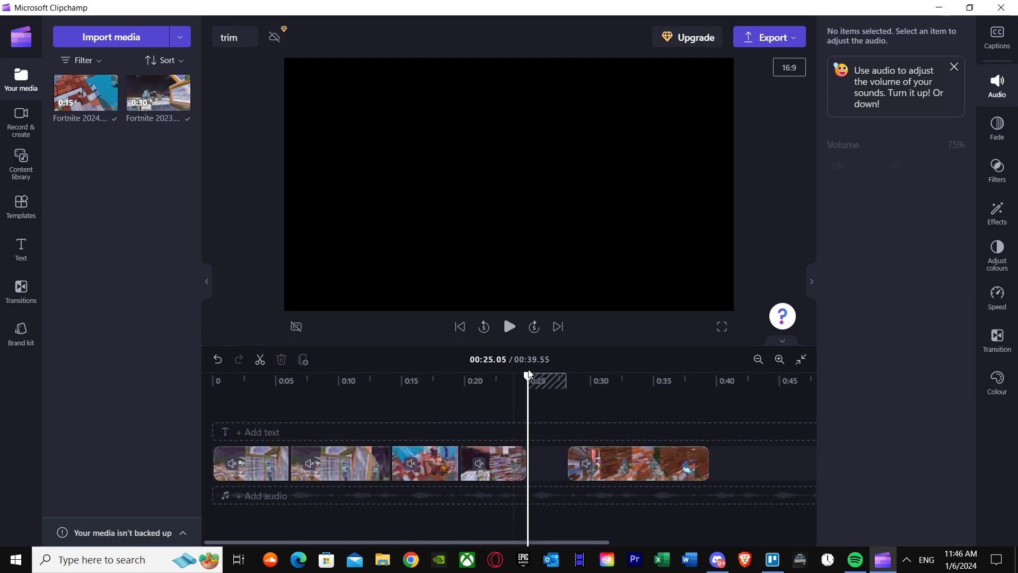
# Split the Fortnite 2024.01.01 clip at 00:17.68 and move its second part into the gap before the last segment.
pyautogui.moveTo(528, 376); pyautogui.dragTo(435, 377)
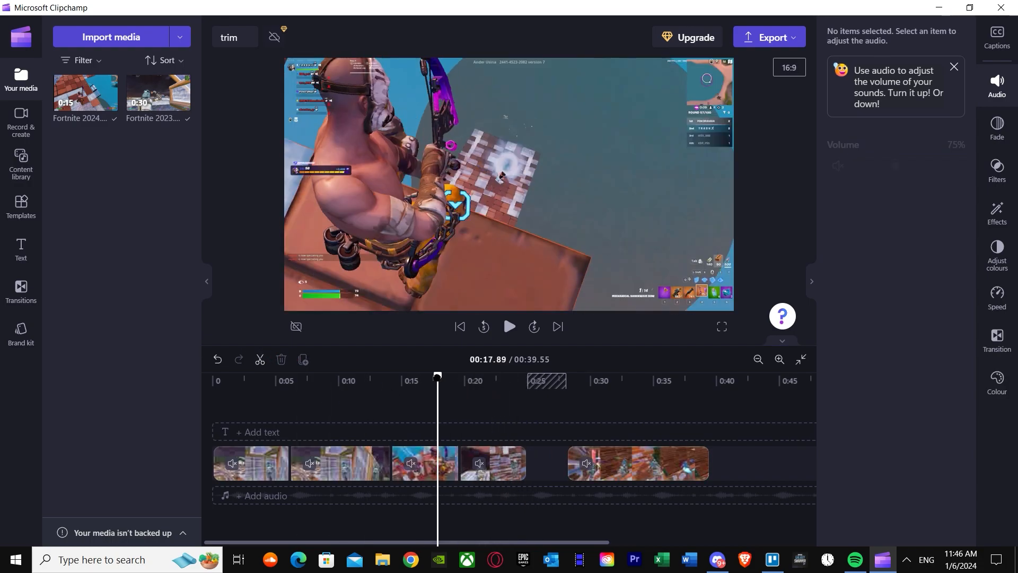
pyautogui.click(260, 360)
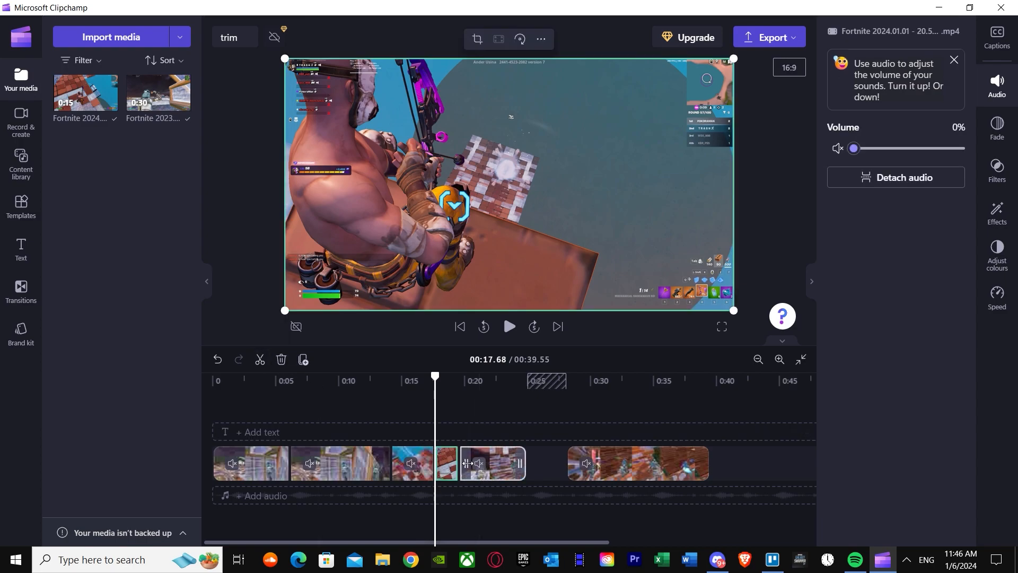
pyautogui.moveTo(457, 455); pyautogui.dragTo(571, 461)
# Split the second segment at 00:12.80 and move the piece after the split into the gap following the Fortnite 2024.01.01 clip.
pyautogui.moveTo(434, 376); pyautogui.dragTo(374, 376)
pyautogui.click(260, 360)
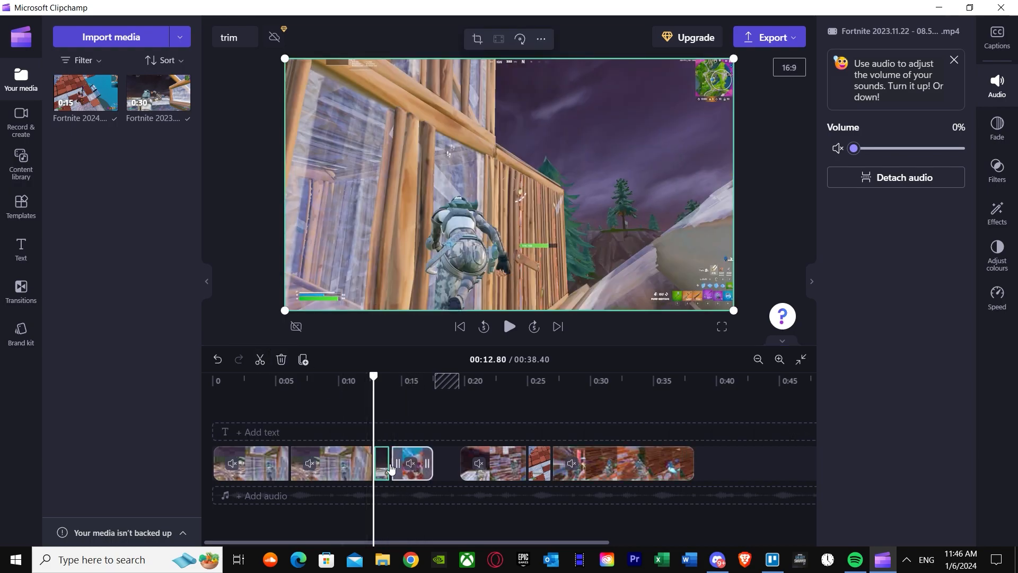
pyautogui.press('Delete')
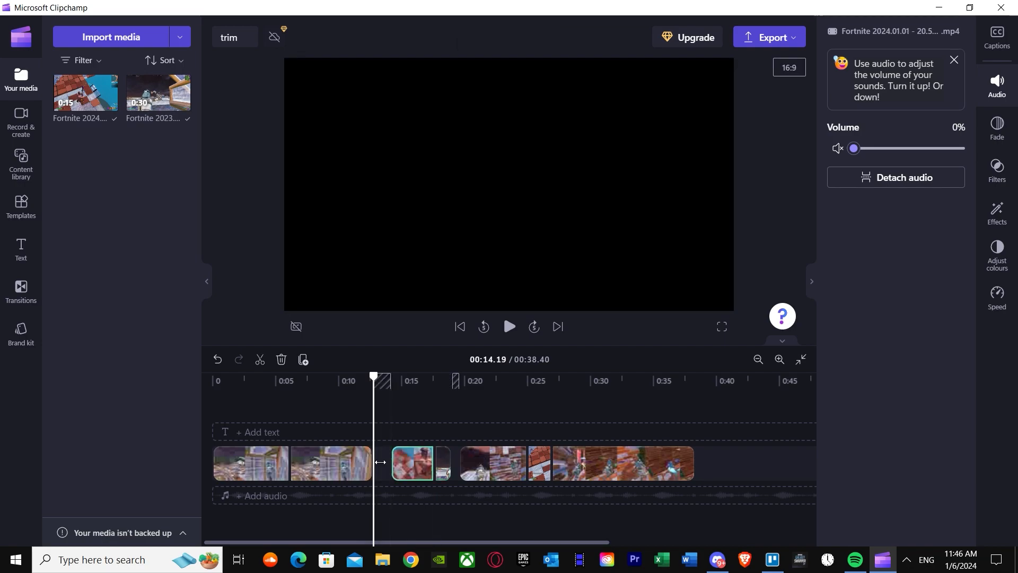
# Extend the end of the second segment to about 00:15, close the remaining timeline gaps and set the playhead to 00:31.74.
pyautogui.moveTo(369, 460); pyautogui.dragTo(401, 463)
pyautogui.moveTo(371, 378); pyautogui.dragTo(611, 397)
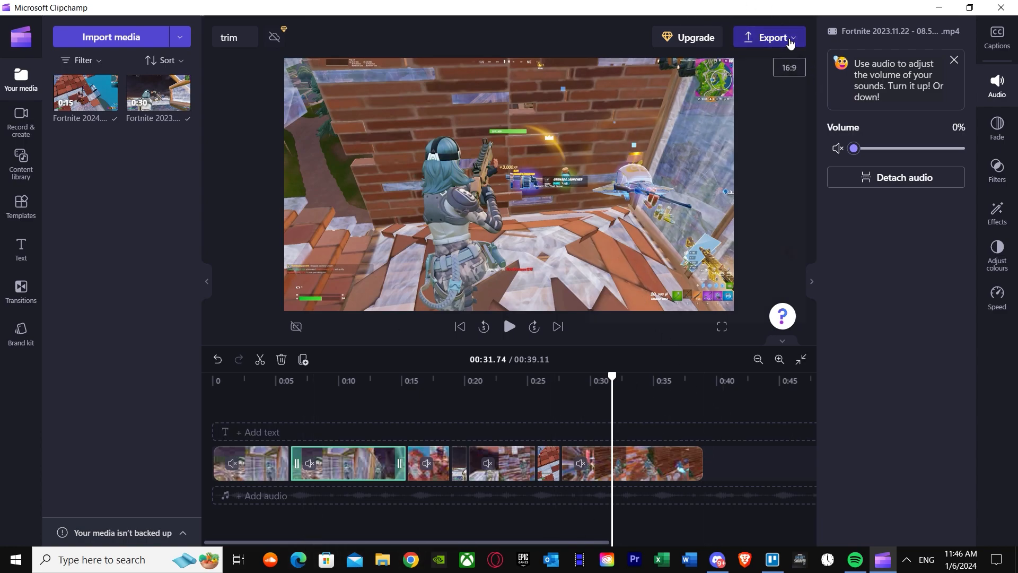
# Export the project as a 1080p video and return to the editor after the file is saved.
pyautogui.click(784, 38)
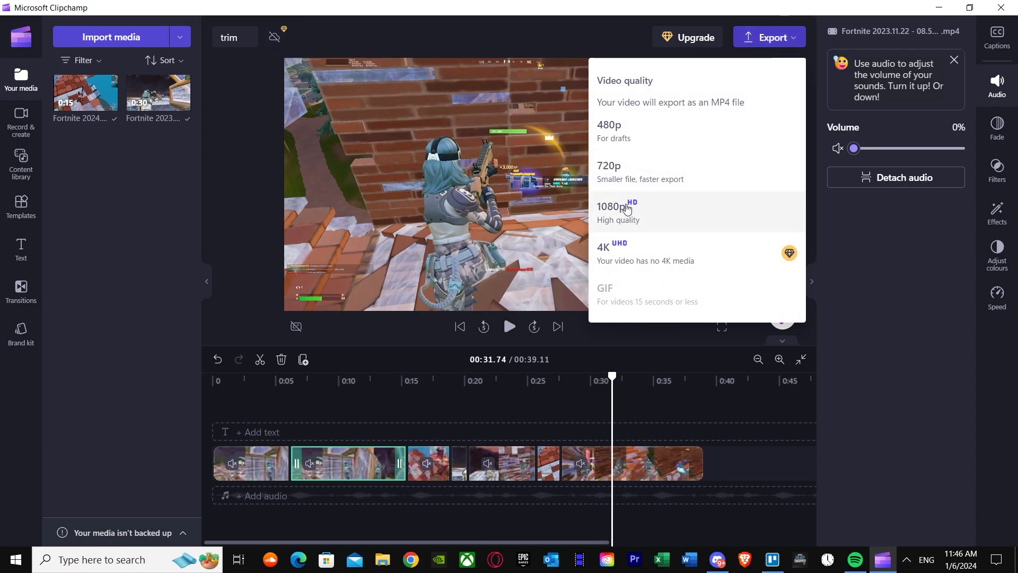
pyautogui.click(617, 223)
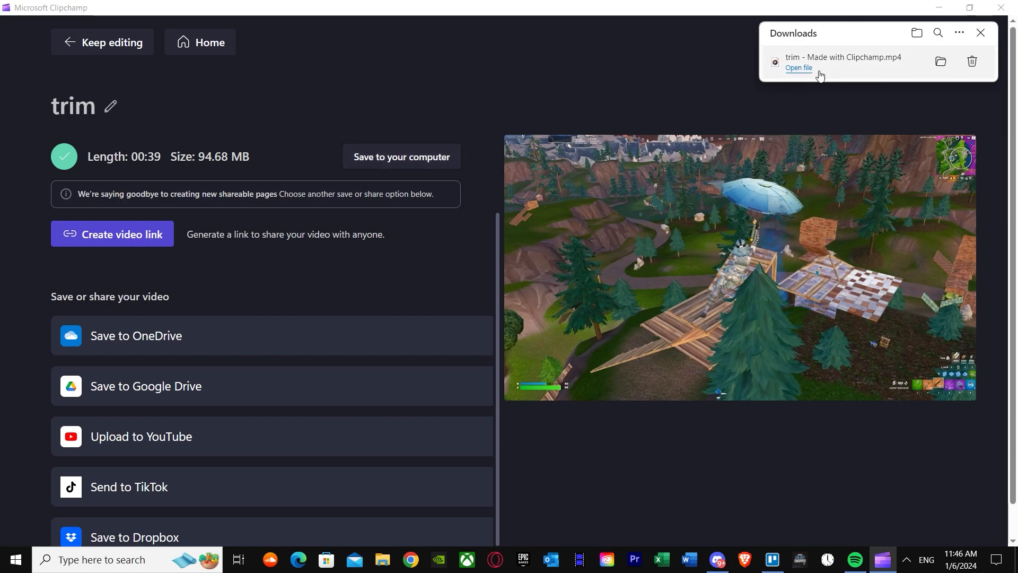
pyautogui.moveTo(896, 268)
pyautogui.click(981, 33)
pyautogui.click(106, 44)
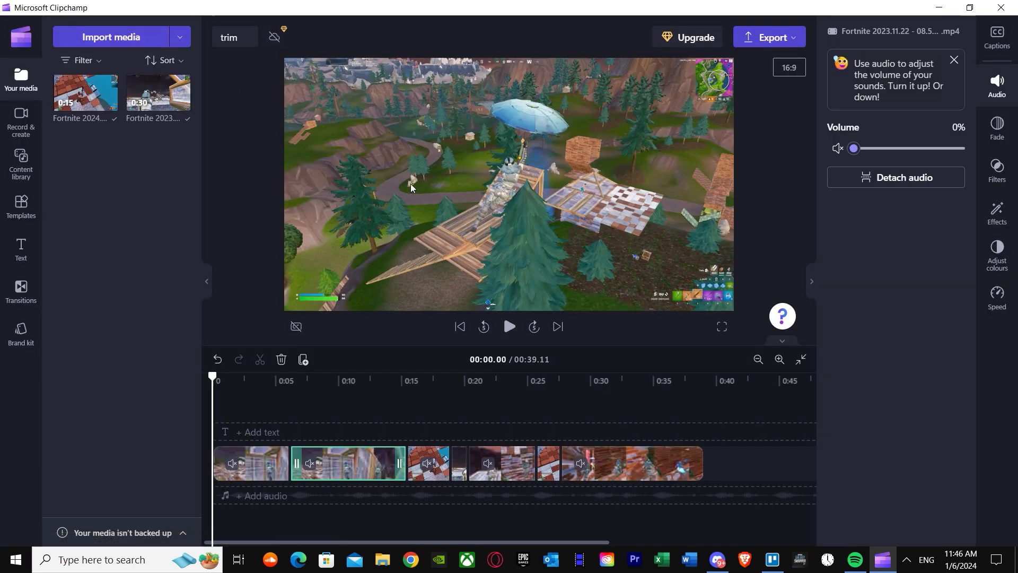